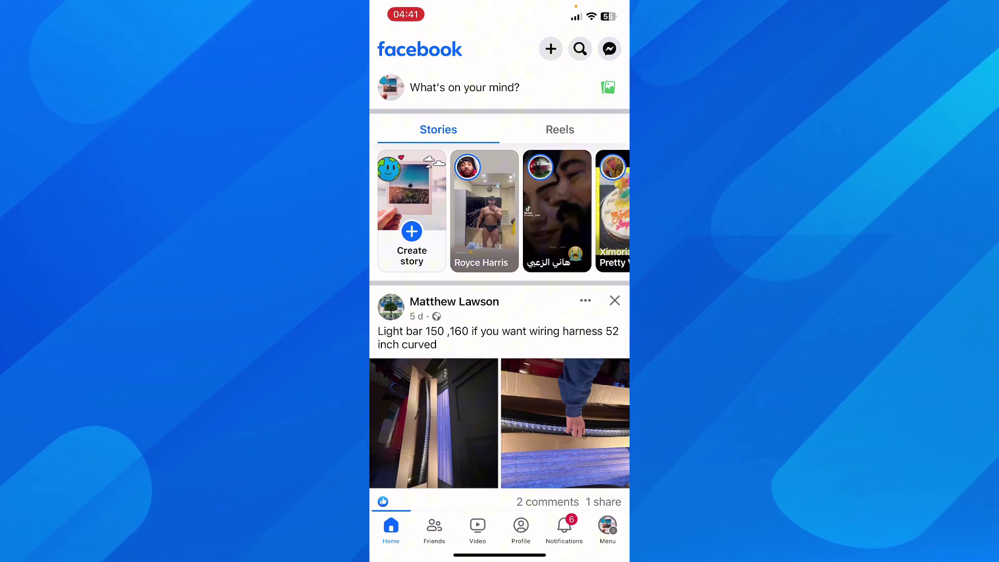
Open Settings from the Menu's Settings & Privacy section
click(607, 530)
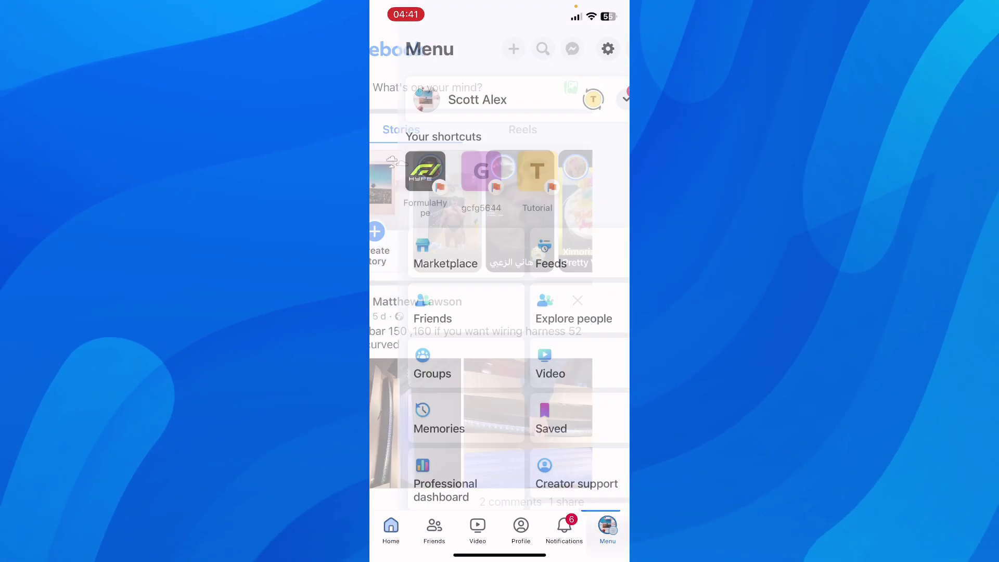
scroll(499, 282, down, 2)
scroll(500, 281, down, 3)
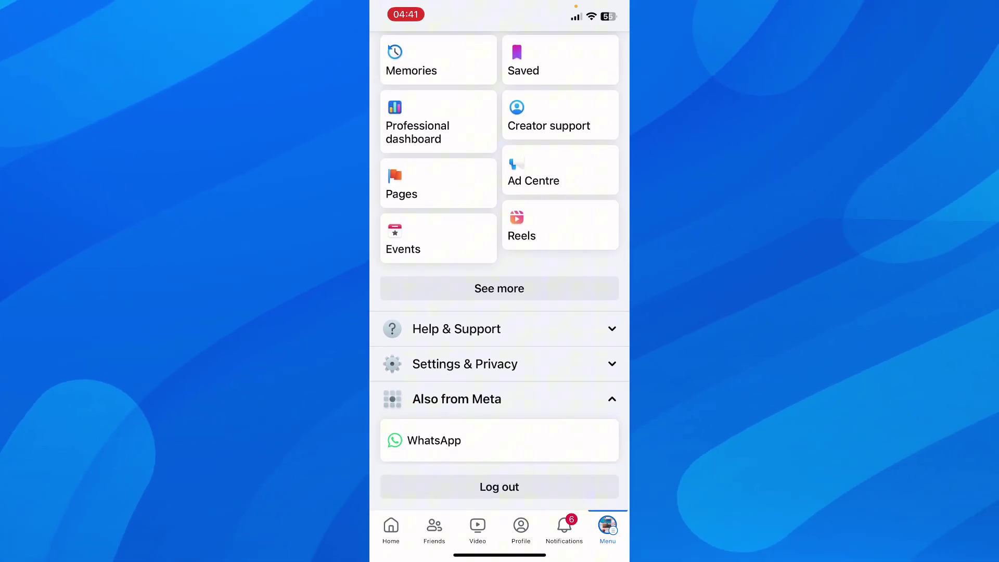
click(464, 364)
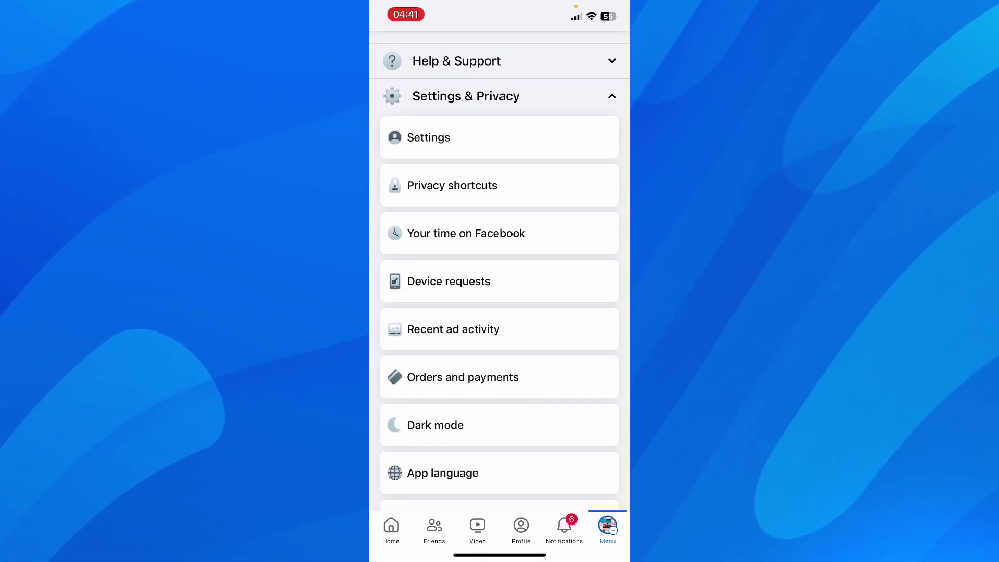
click(428, 138)
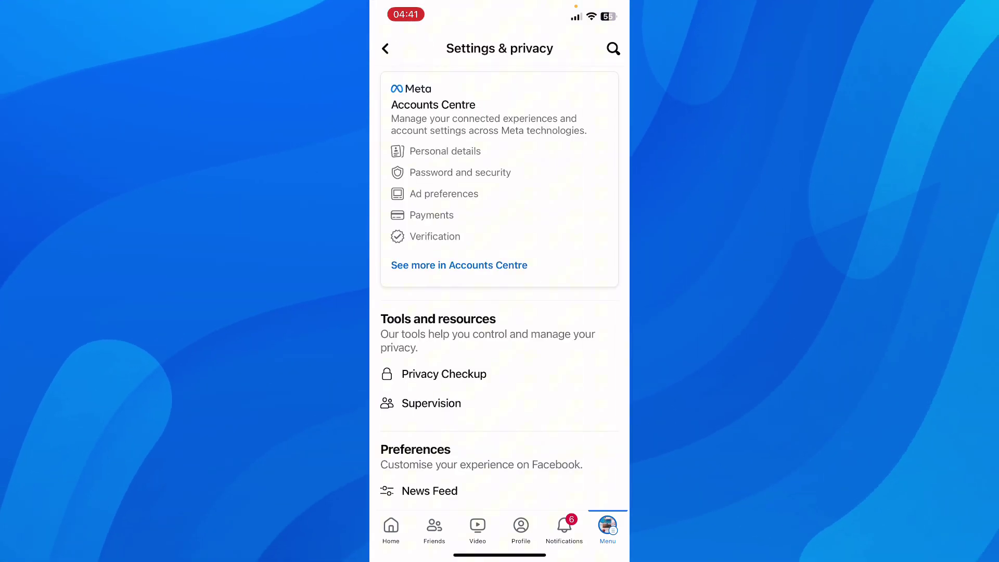
Open the Accounts Centre's Profiles list showing the three connected profiles
click(459, 265)
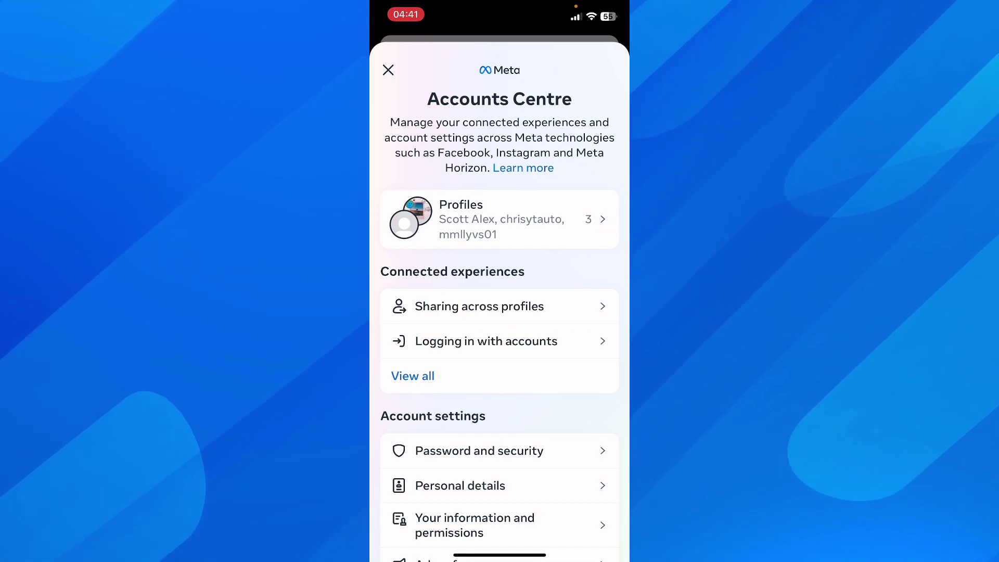
click(500, 218)
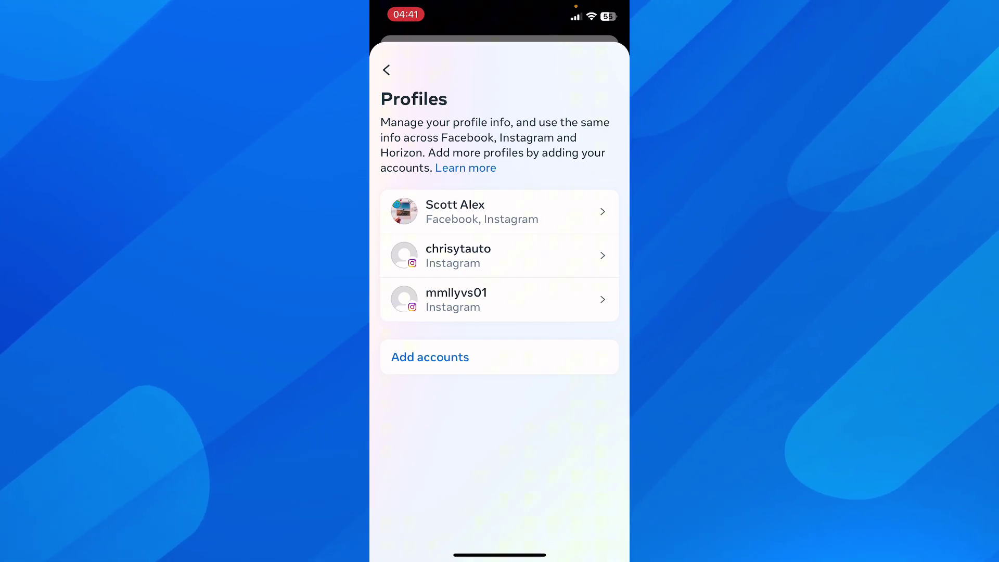
Open the Facebook profile's Edit username page
click(430, 357)
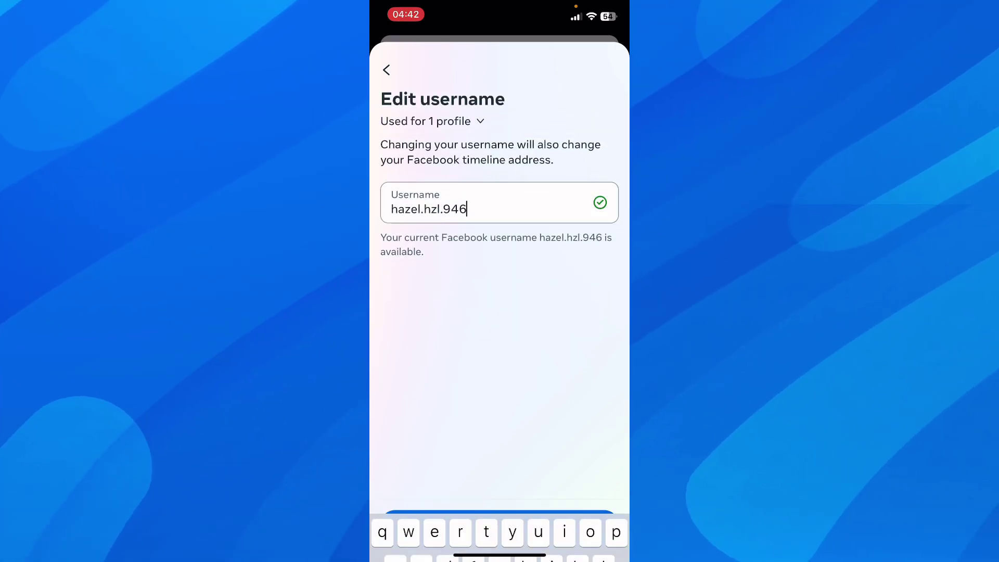
key(BackSpace)
key(BackSpace)
key(BackSpace)
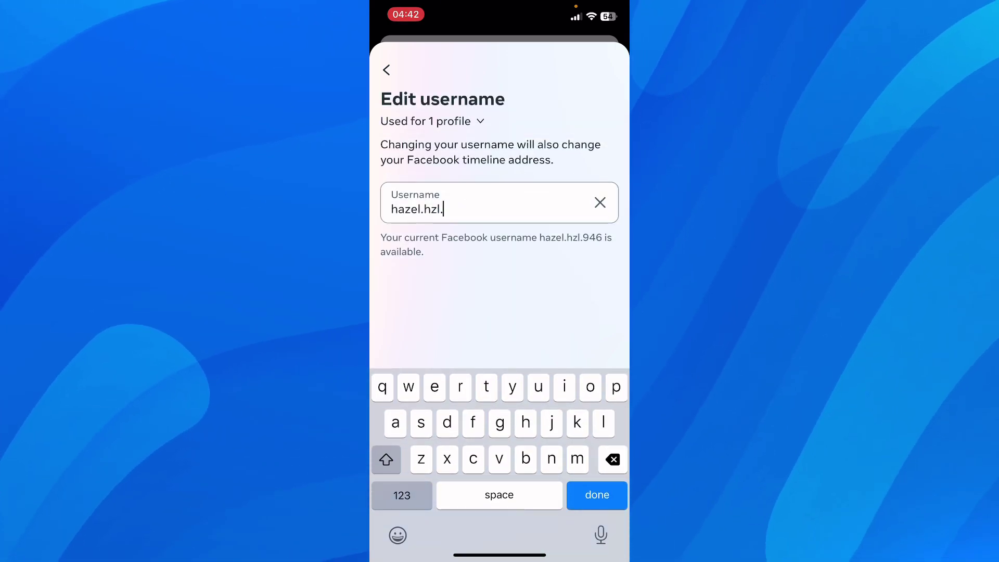
text(jjggvv)
key(Return)
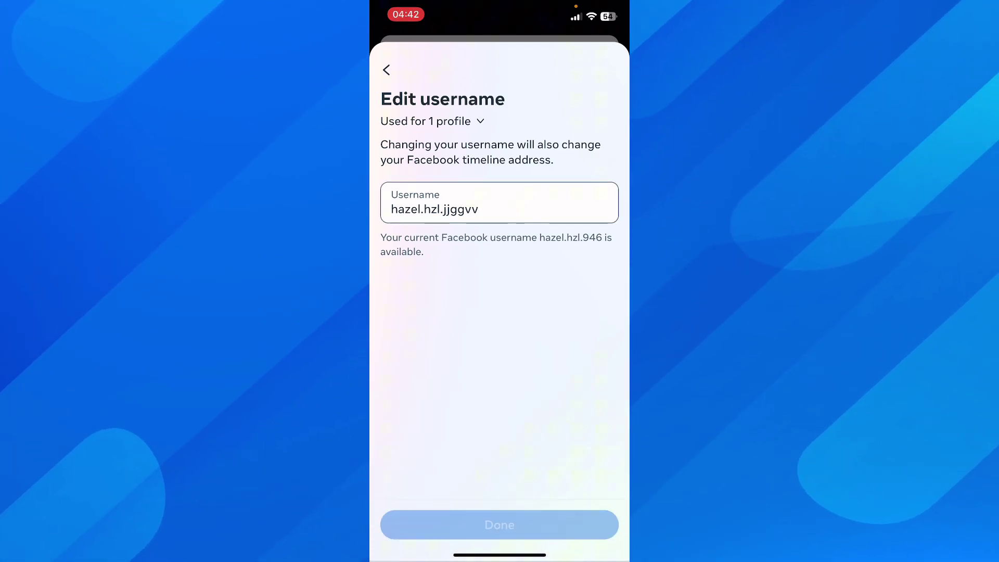